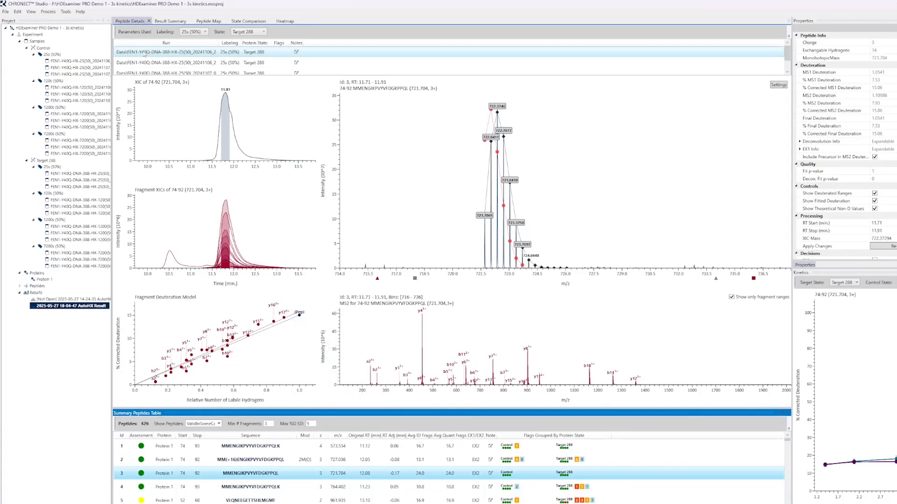
Review the labeling times and protein states available for the peptide details, keeping 25s (50%) and Target 288
click(129, 23)
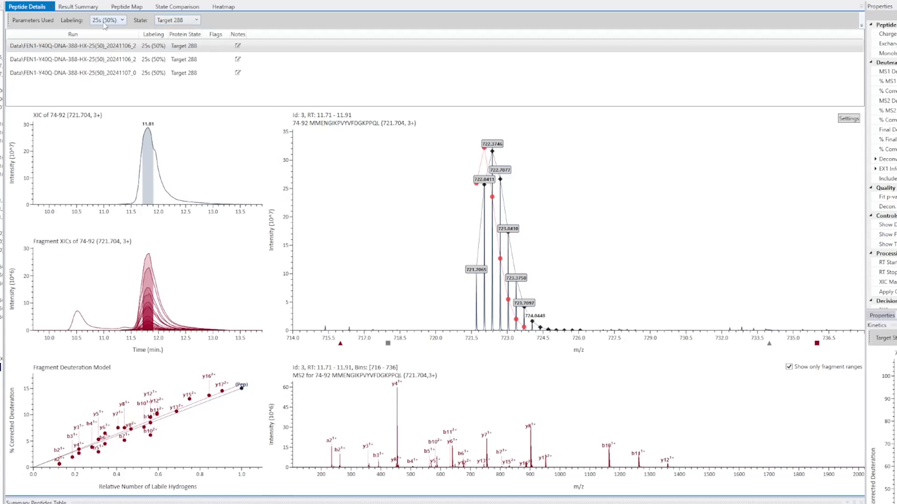
click(120, 22)
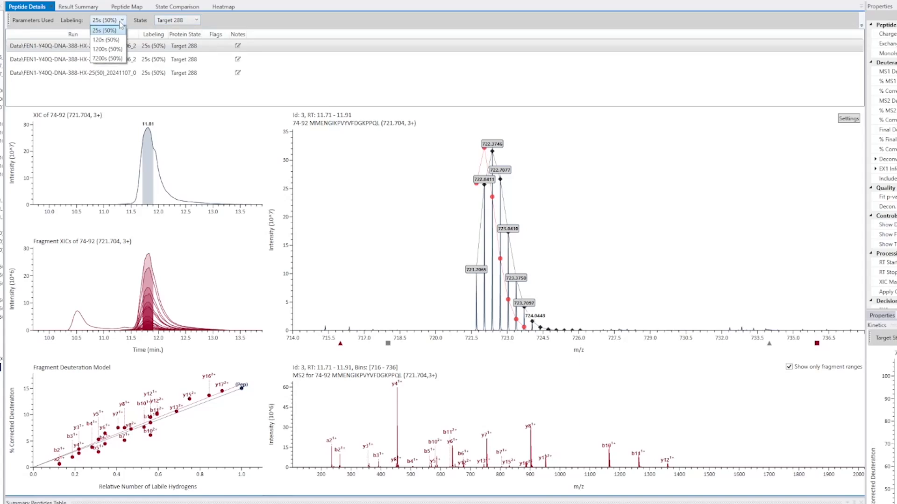
click(120, 23)
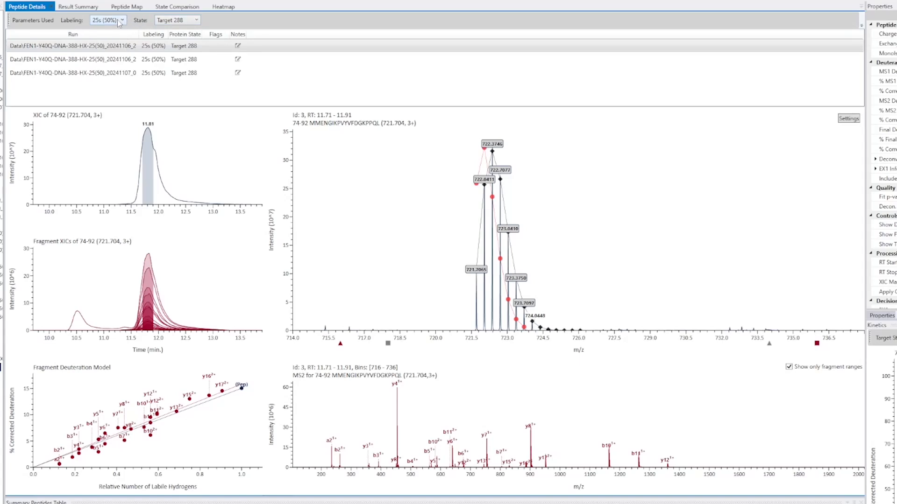
click(198, 20)
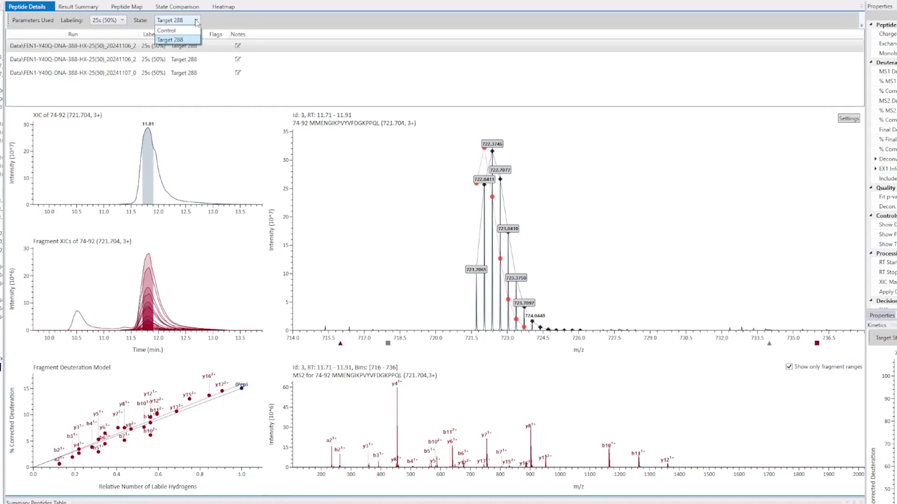
click(196, 22)
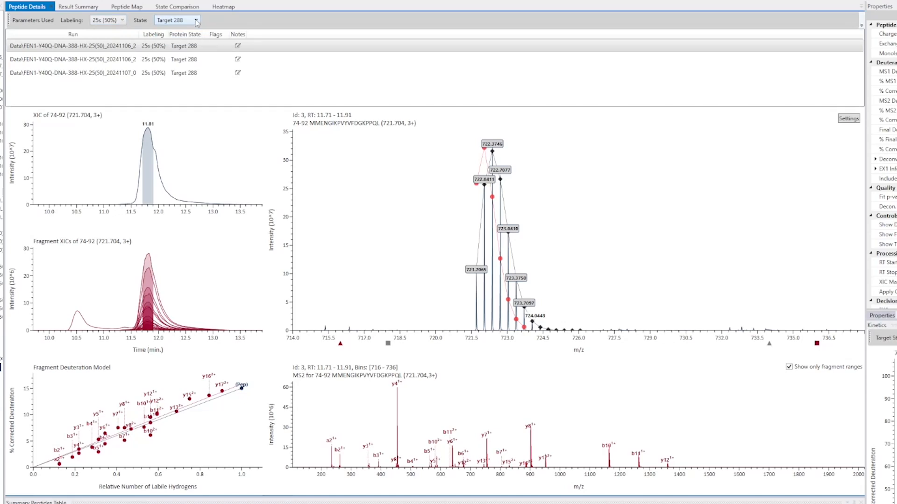
Compare the three 25s (50%) replicate runs of Target 288, return to the first run, and shrink the run list
click(182, 61)
click(183, 75)
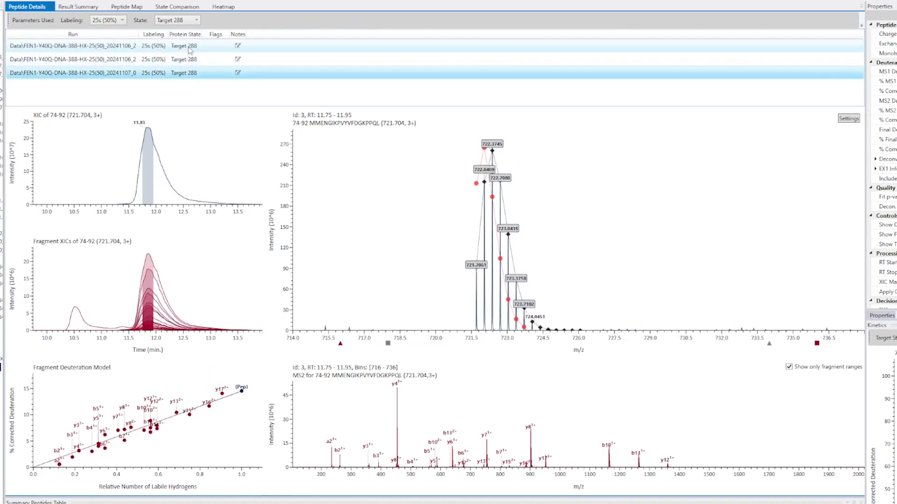
click(190, 51)
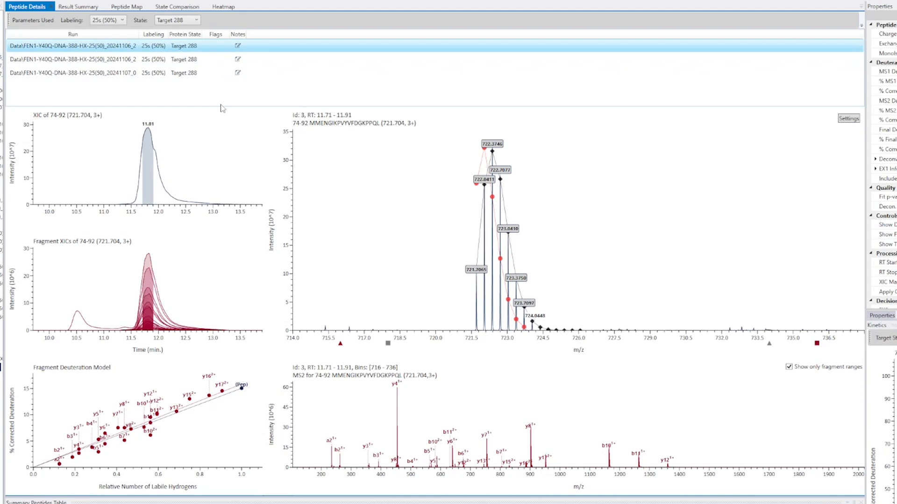
drag(223, 108, 221, 82)
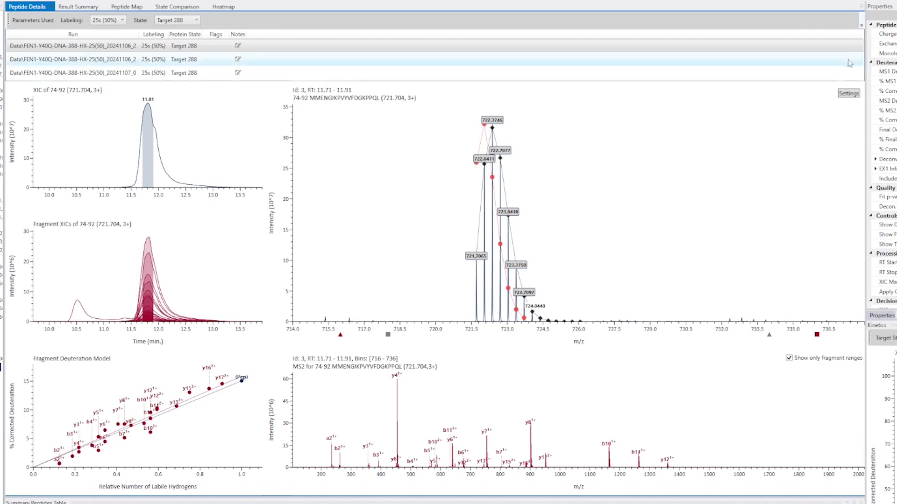
Inspect the isotope peaks of peptide 74-92 around m/z 722 in the MS1 spectrum and restore its full range
drag(426, 340, 641, 340)
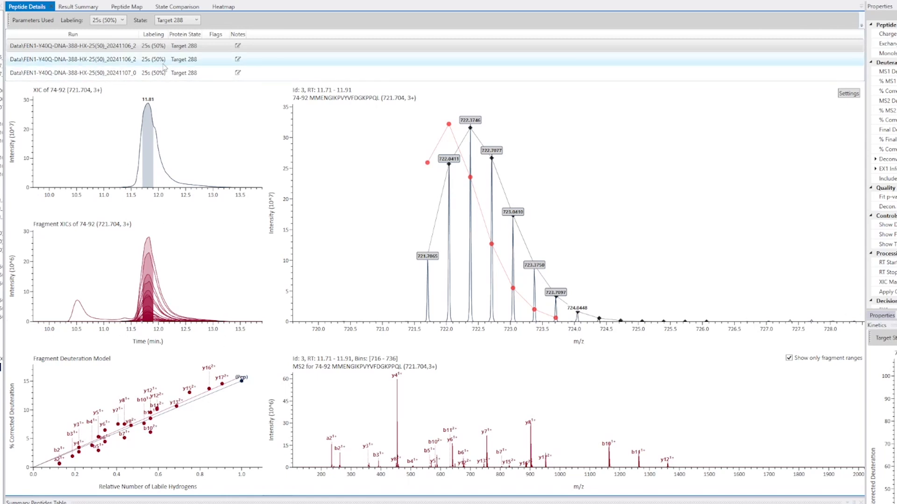
scroll(508, 337, down, 3)
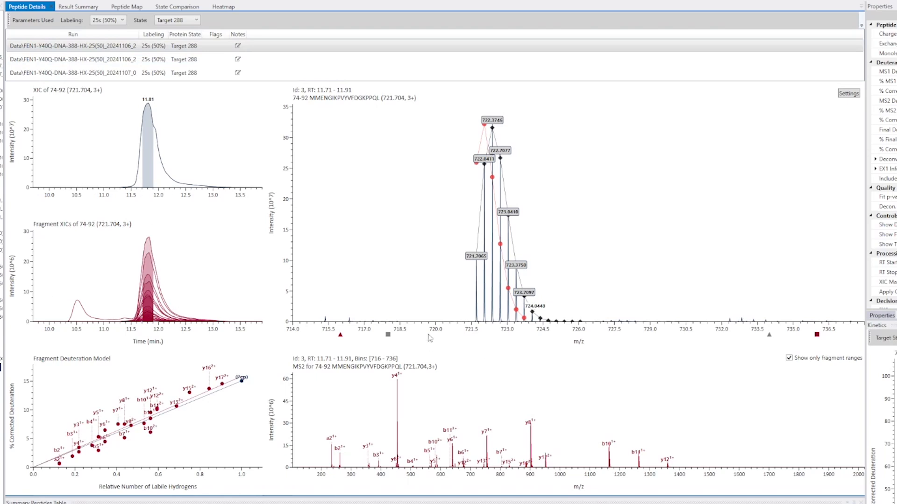
drag(430, 338, 680, 347)
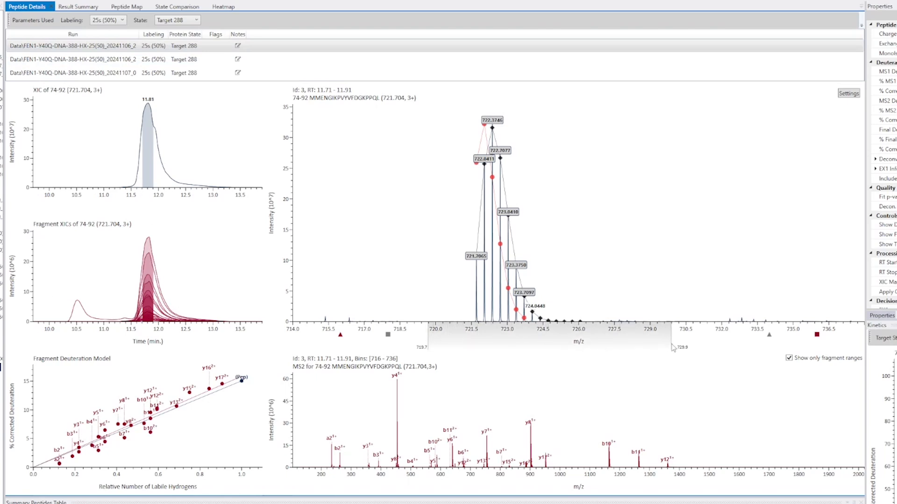
double_click(438, 344)
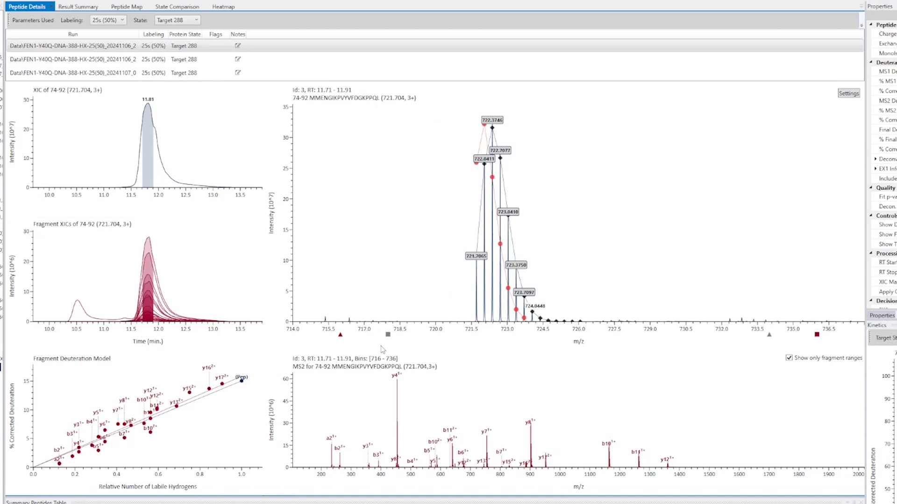
Enlarge the MS2 plot and inspect its peaks around m/z 1000 with the fragment-ranges-only filter temporarily off
drag(378, 350, 380, 305)
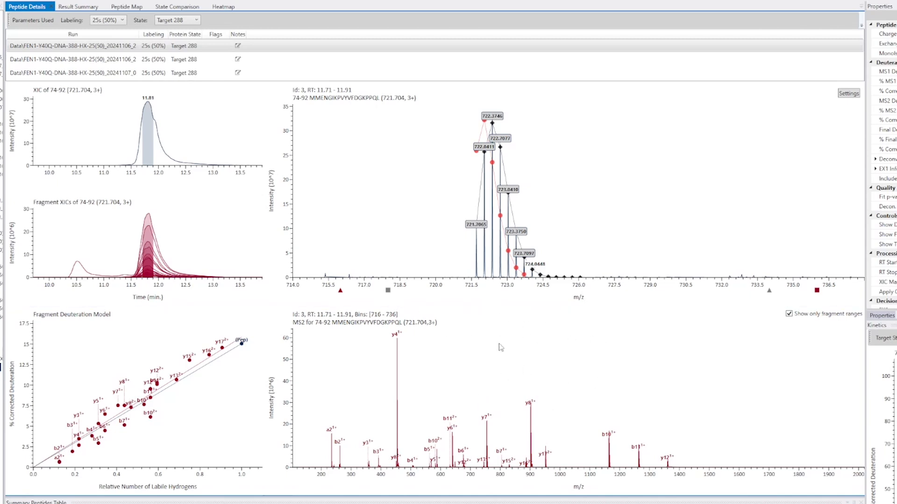
click(788, 314)
drag(529, 488, 634, 482)
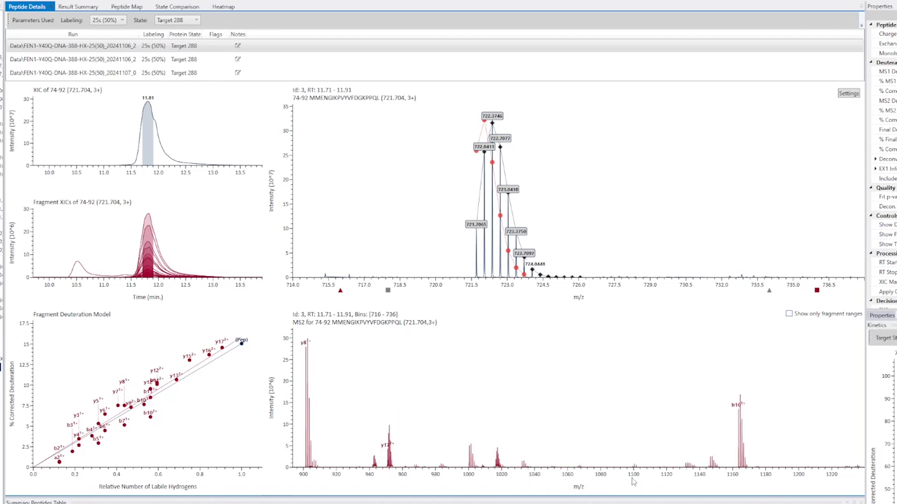
double_click(633, 483)
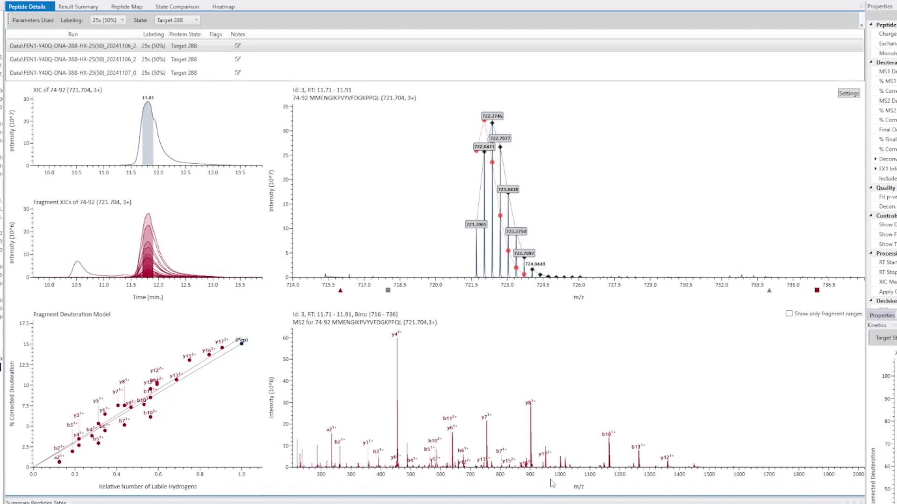
drag(556, 481, 609, 482)
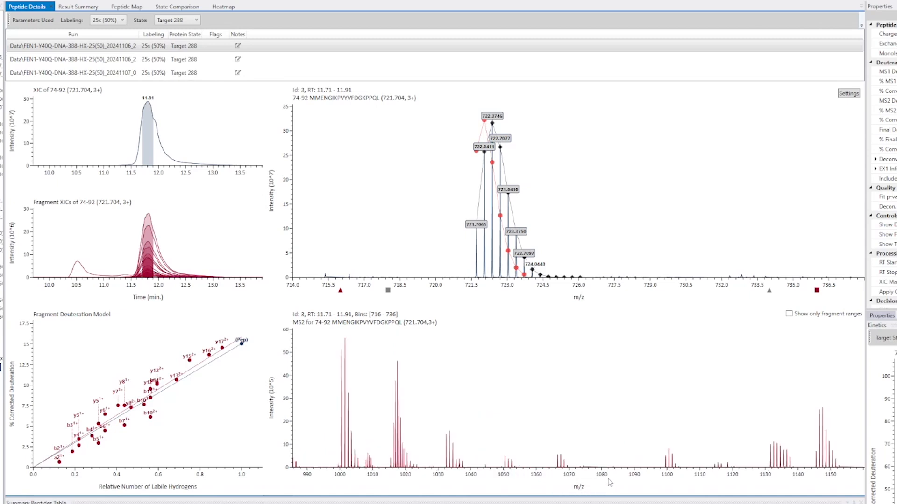
double_click(610, 482)
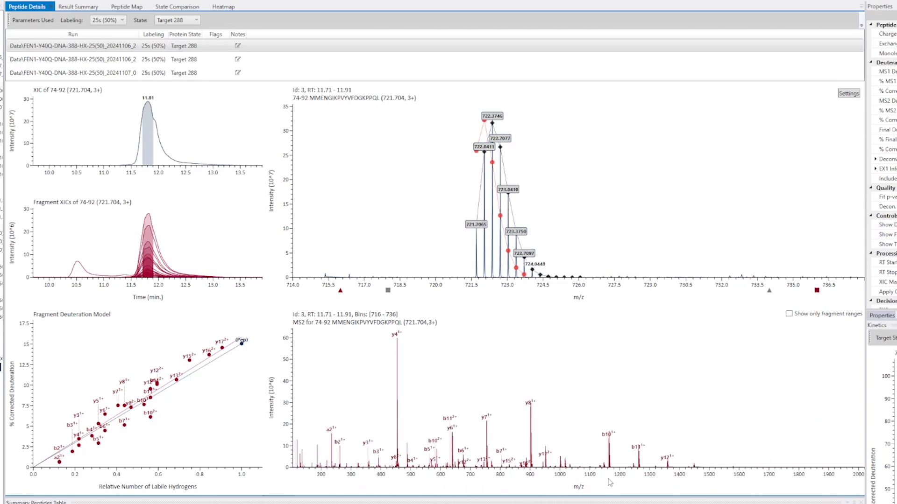
click(789, 314)
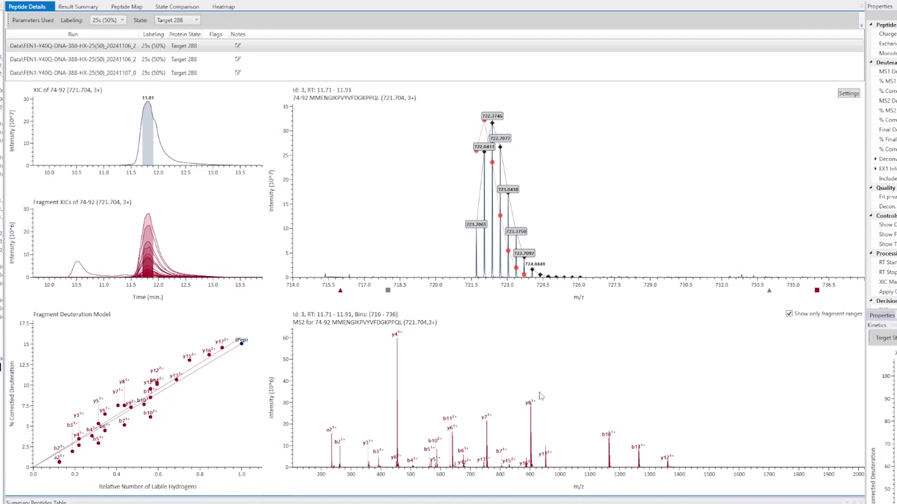
Examine the isotope patterns of individual fragments such as y8, y12, y4, y7 and b11 in the MS2 spectrum
mouse_move(529, 404)
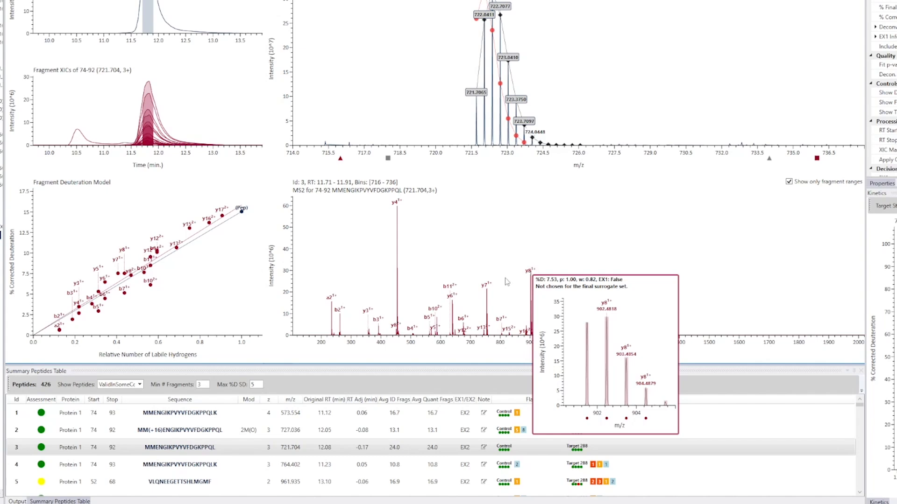
mouse_move(466, 331)
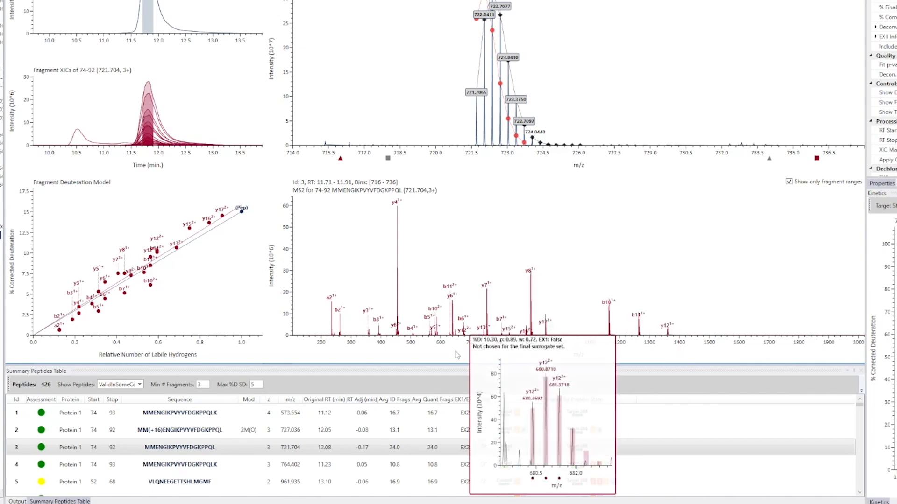
drag(528, 341, 535, 341)
double_click(535, 345)
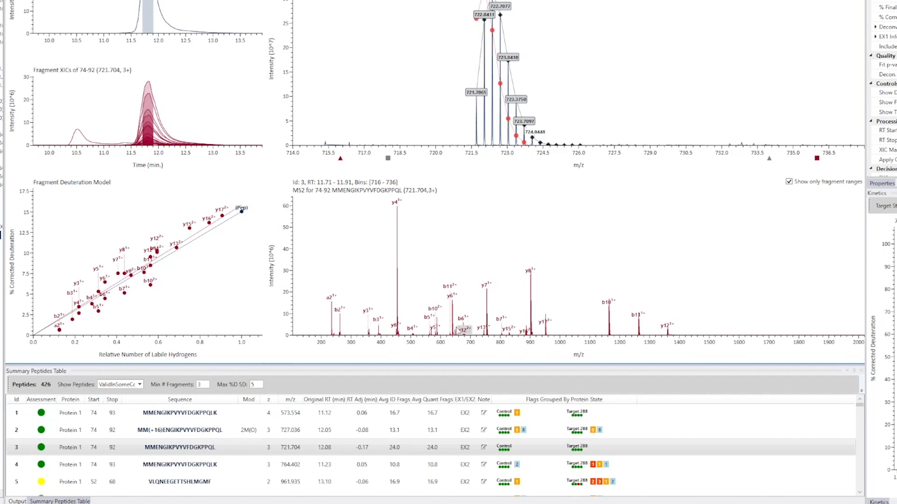
mouse_move(399, 206)
mouse_move(668, 328)
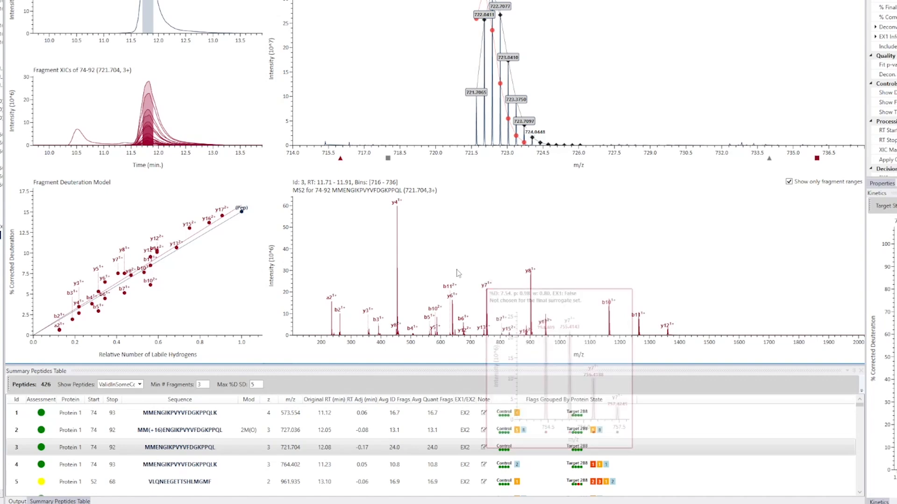
mouse_move(451, 288)
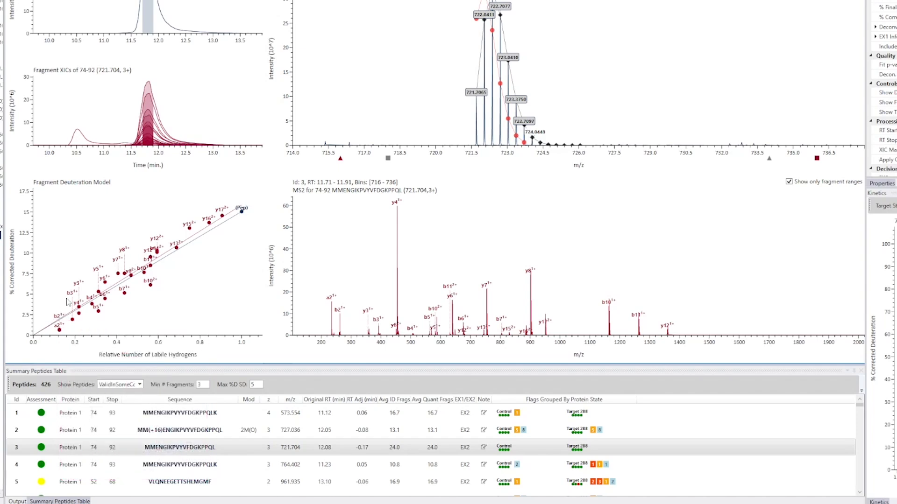
Examine the isotope patterns behind fragments such as b3, y16, y15 and y17 in the fragment deuteration model
mouse_move(71, 294)
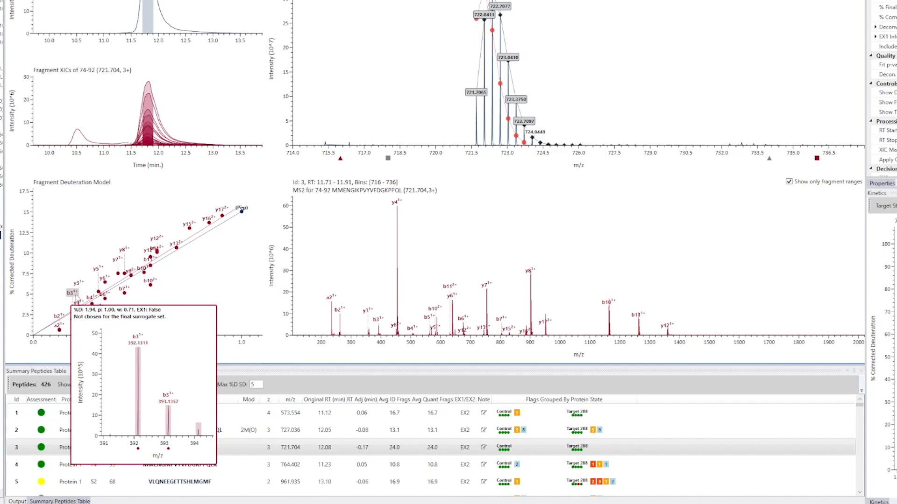
mouse_move(208, 222)
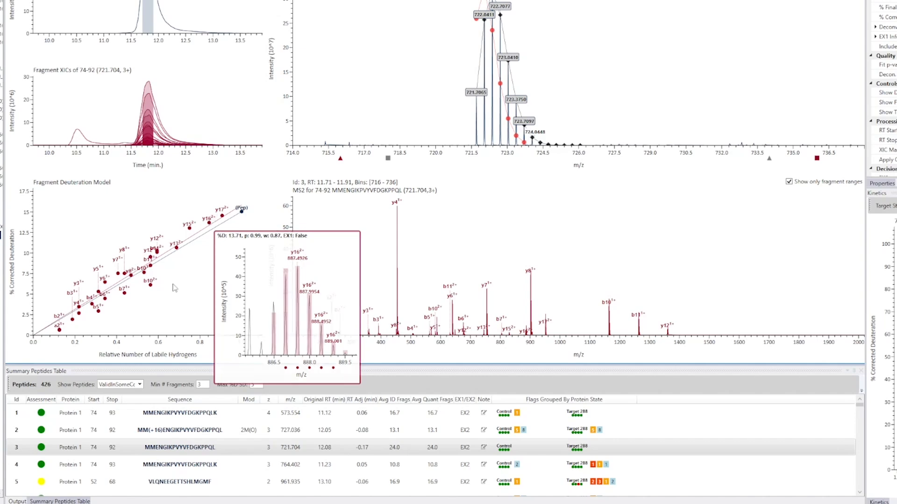
mouse_move(230, 212)
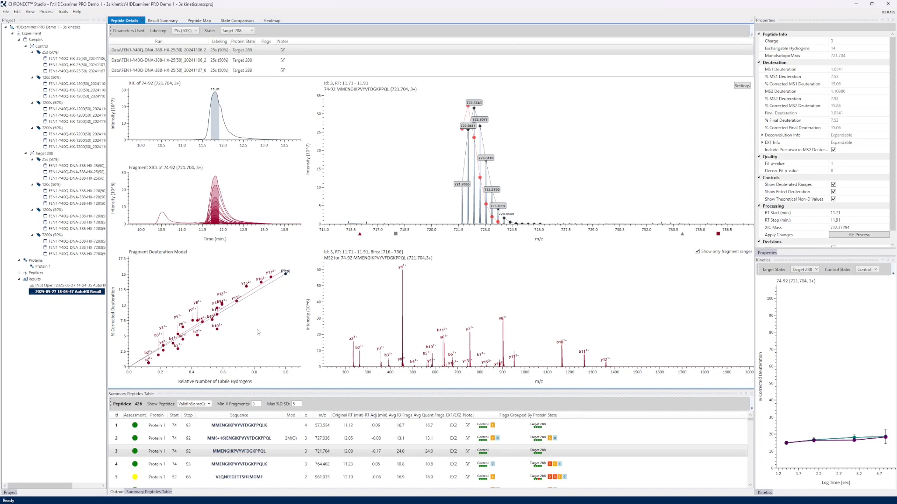
mouse_move(246, 285)
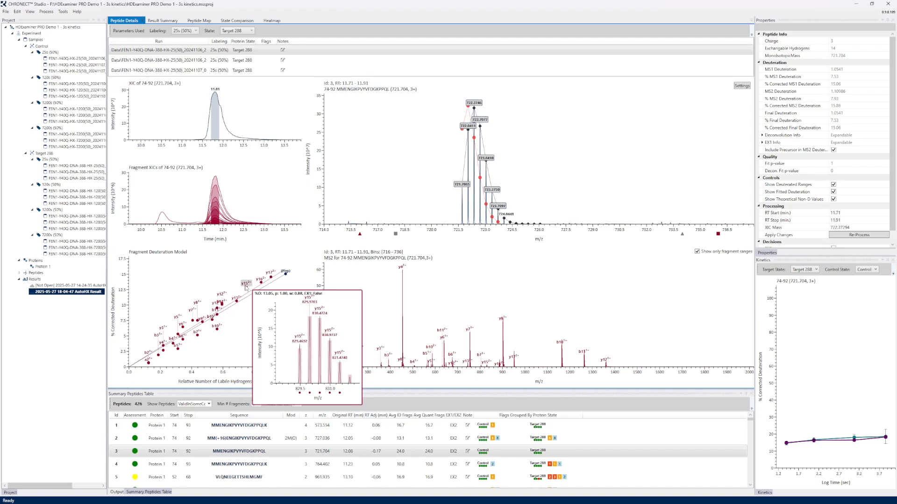
mouse_move(271, 274)
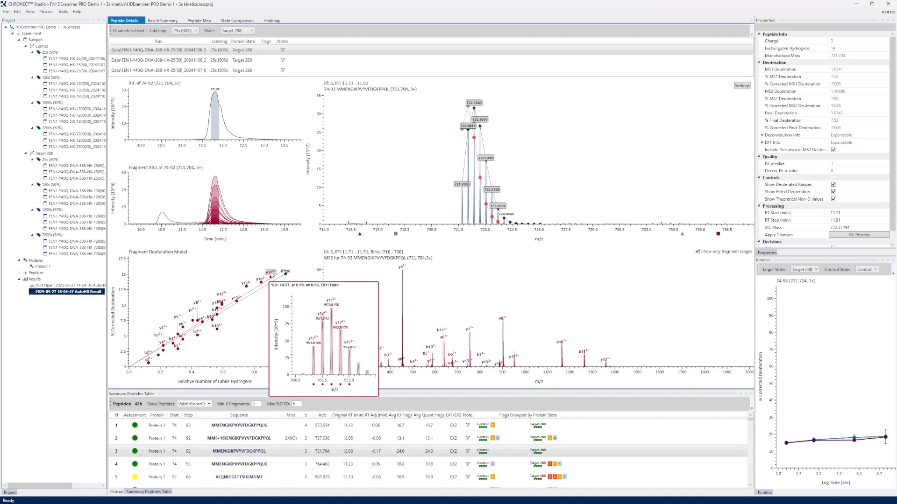
mouse_move(149, 349)
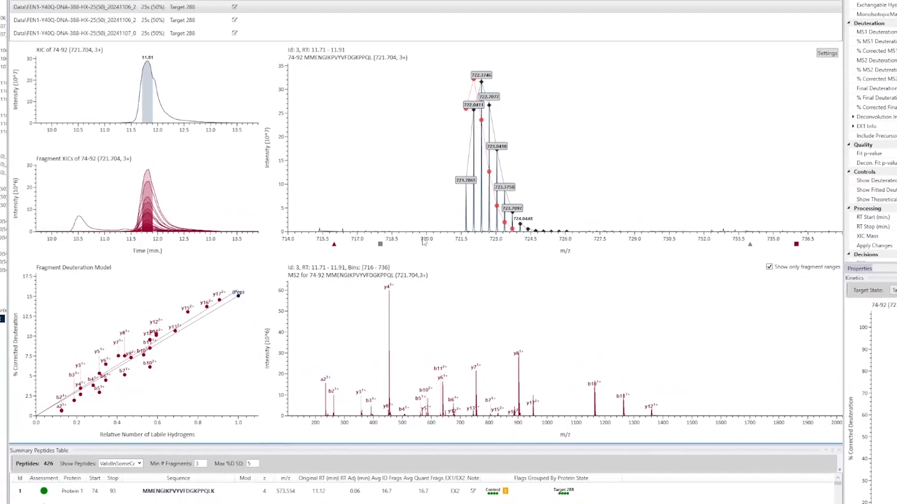
Focus the MS1 spectrum of peptide 74-92 on its isotope envelope
drag(428, 233, 597, 232)
drag(666, 252, 666, 252)
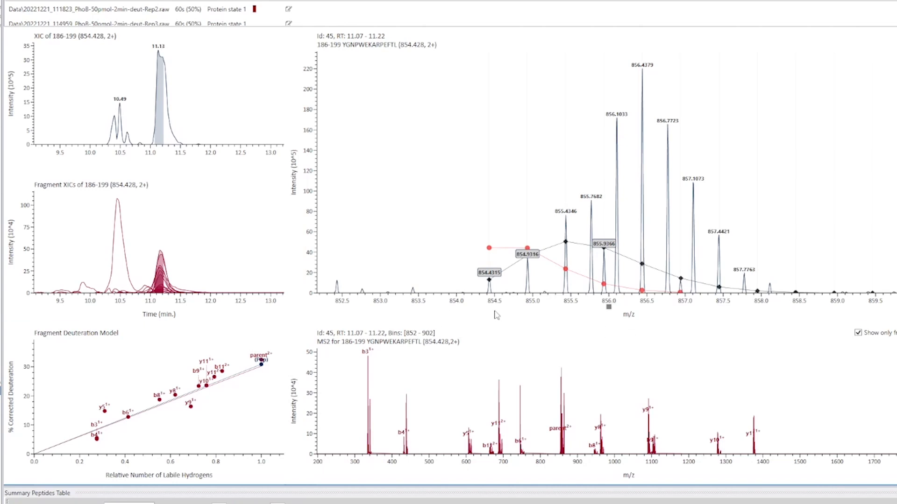
Examine the overlapping MS1 peaks of peptide 186-199 and its model fragments such as b9
drag(439, 307, 836, 315)
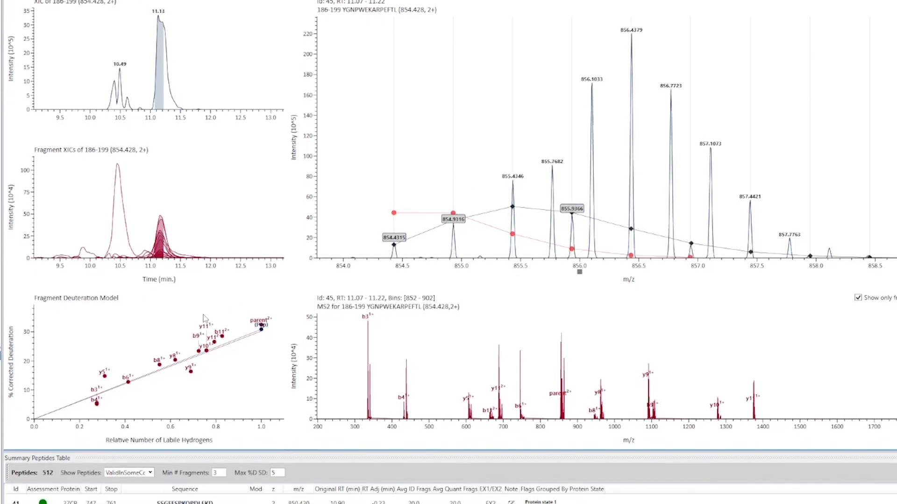
mouse_move(204, 325)
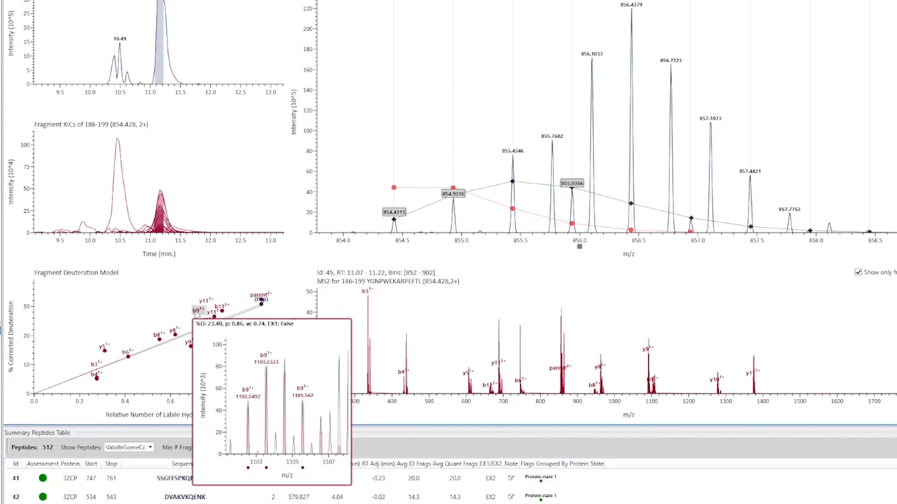
mouse_move(174, 356)
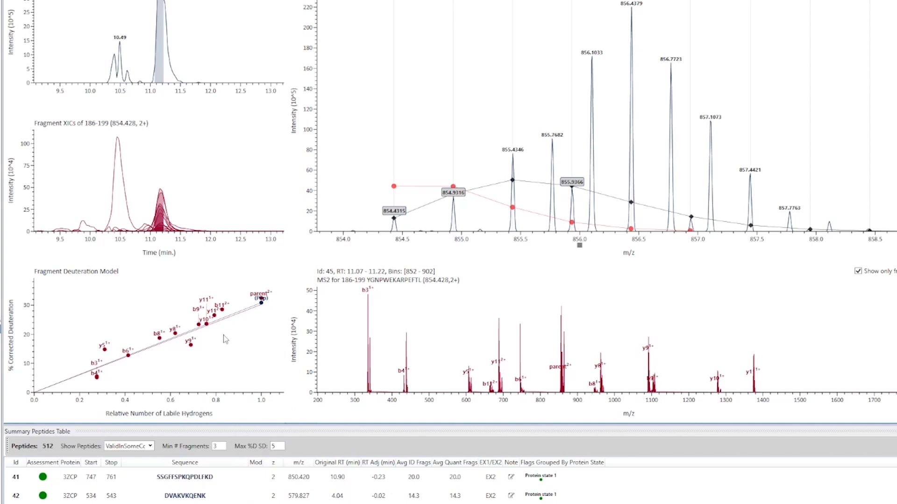
mouse_move(226, 309)
drag(344, 246, 896, 247)
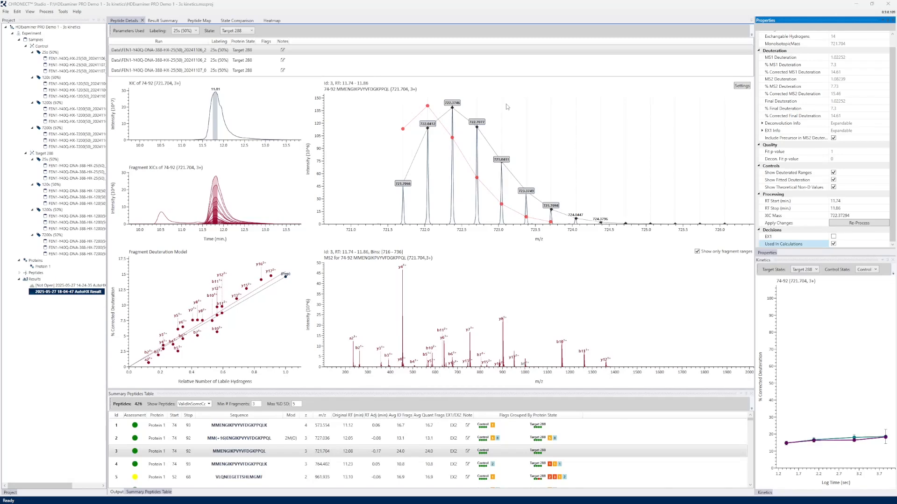
Select peptide 3 (74-92) in the summary peptides table to review its properties
click(407, 452)
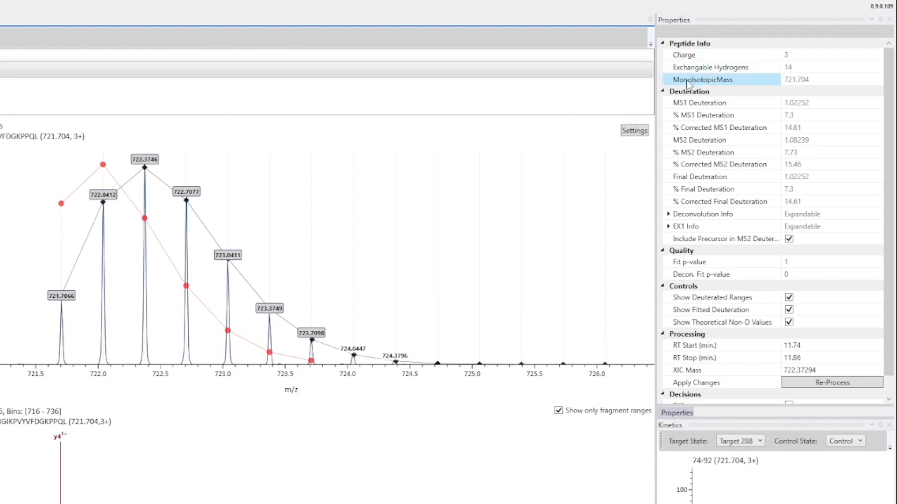
Review the deuteration properties of peptide 74-92, including its EX1 Info deuteration and population details and the fit p-value
scroll(893, 60, down, 2)
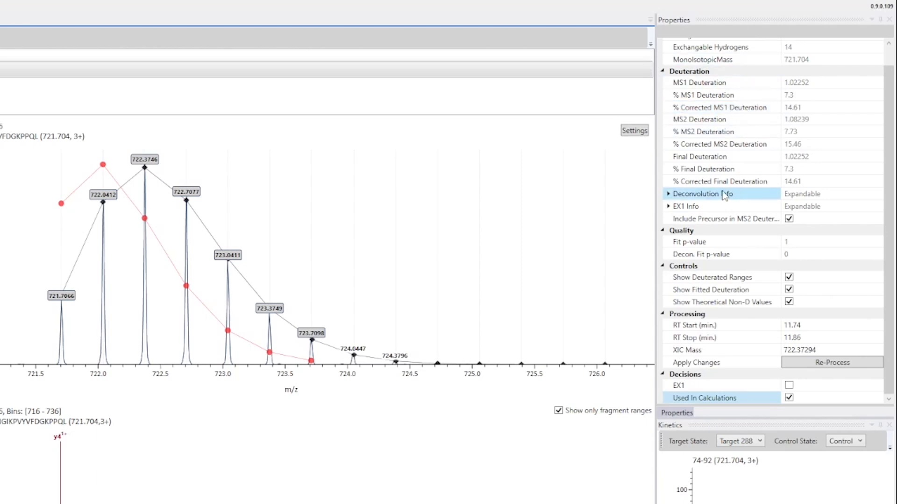
click(668, 206)
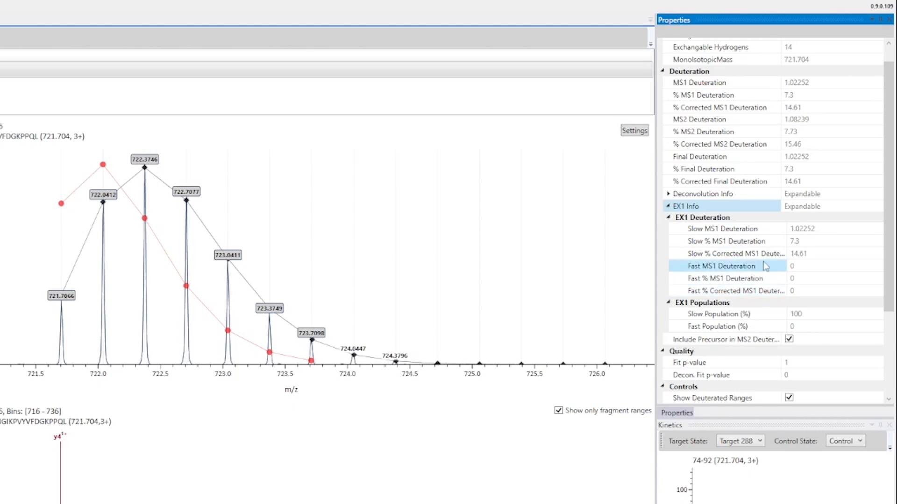
scroll(752, 231, down, 1)
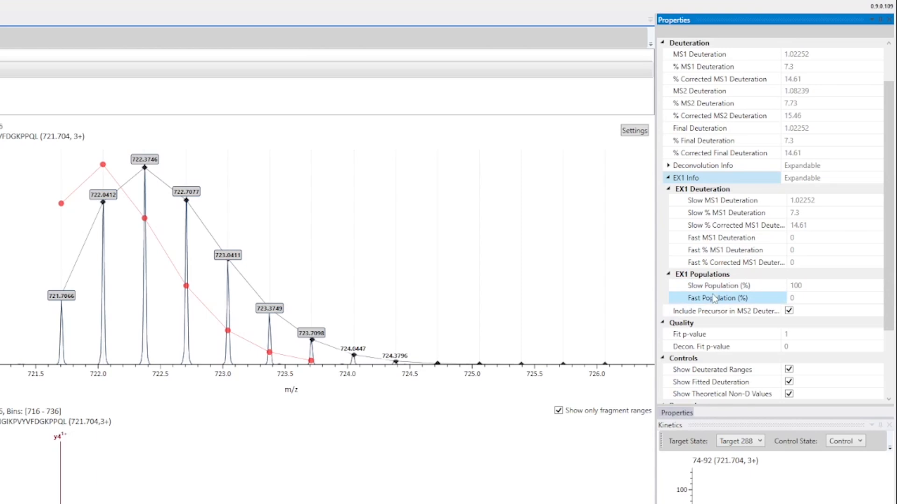
click(668, 179)
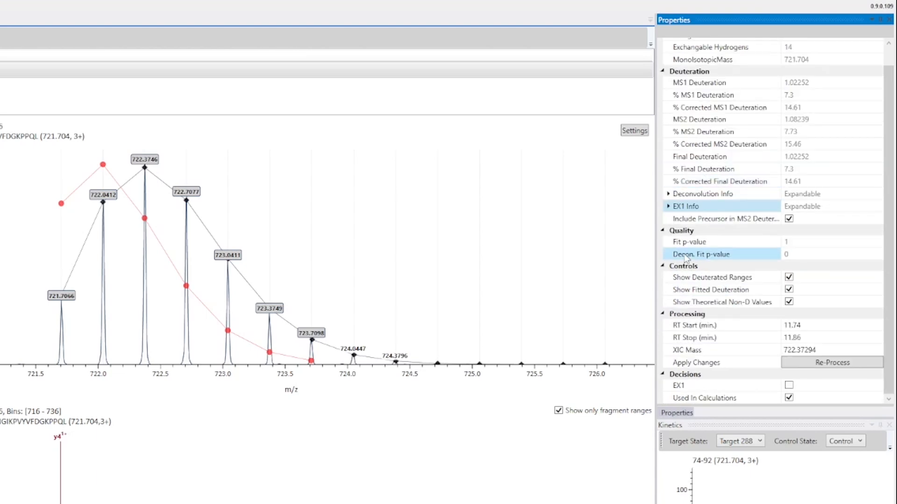
click(699, 246)
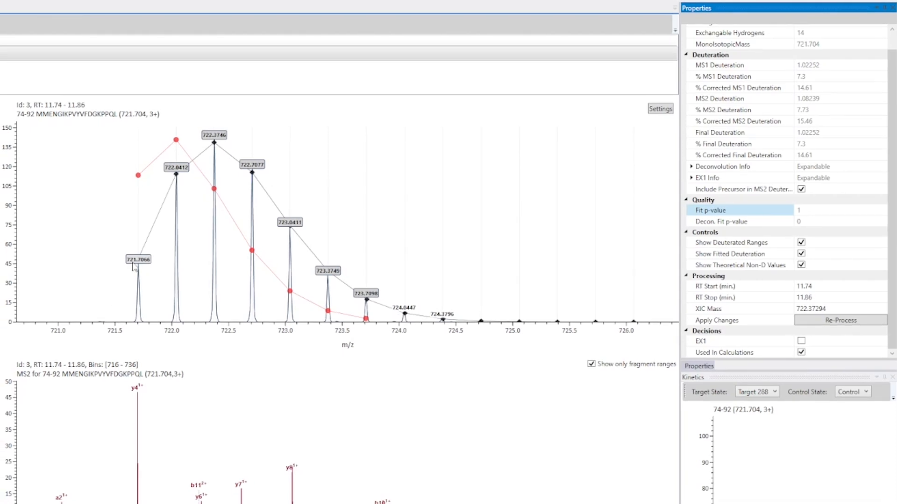
Compare the MS1 spectrum of peptide 74-92 with deuterated ranges hidden and shown, including a close view of the 723.0411 peak
drag(95, 344, 463, 348)
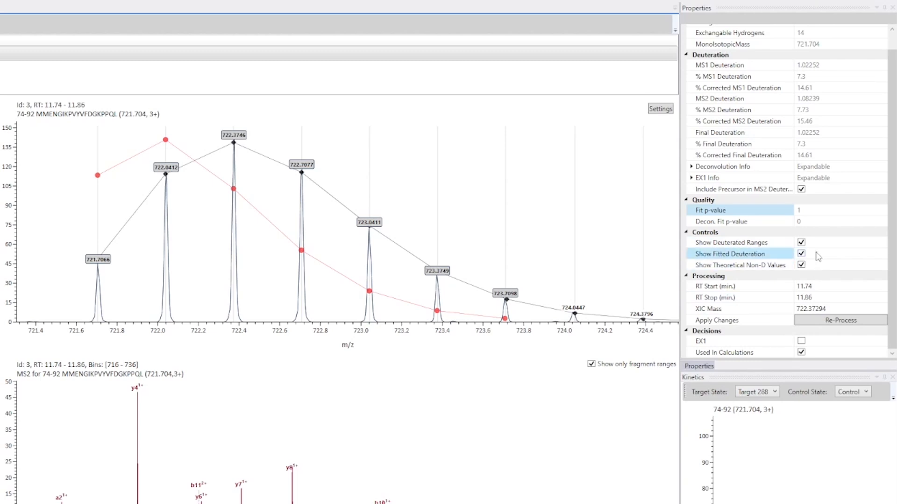
click(800, 243)
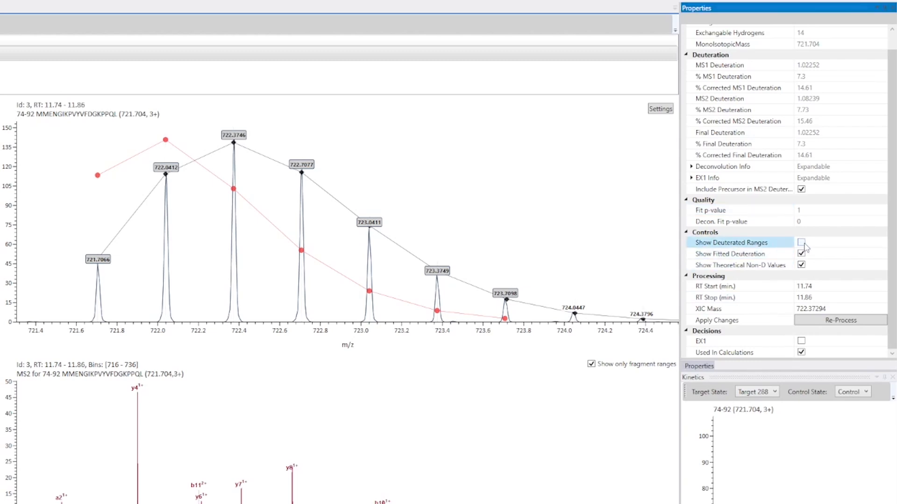
click(802, 242)
click(804, 243)
click(803, 243)
drag(333, 351, 417, 335)
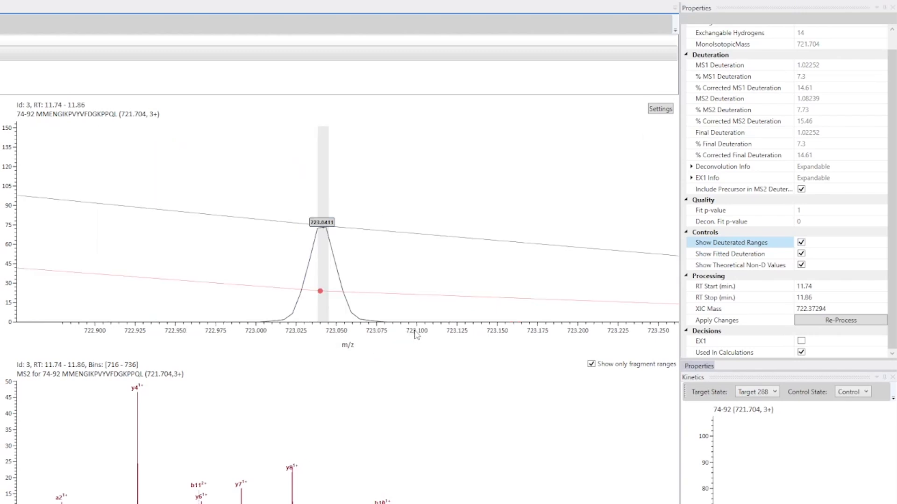
click(801, 244)
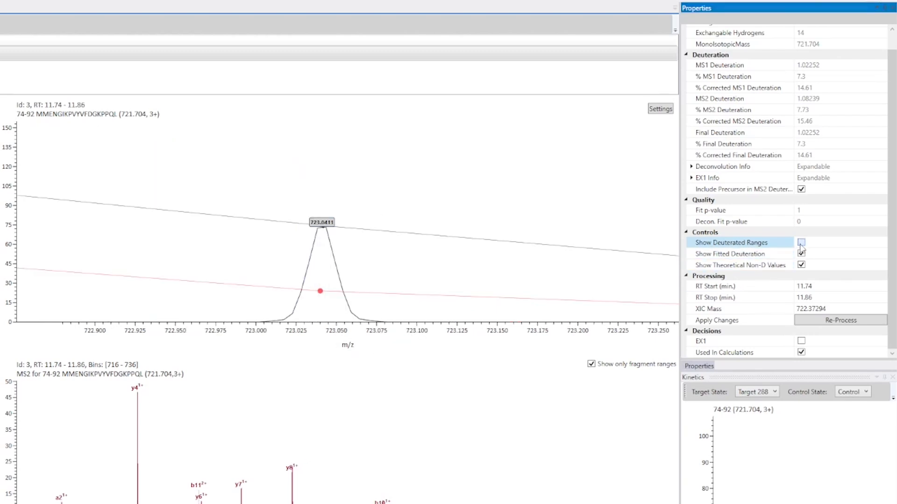
click(801, 243)
click(800, 244)
click(801, 244)
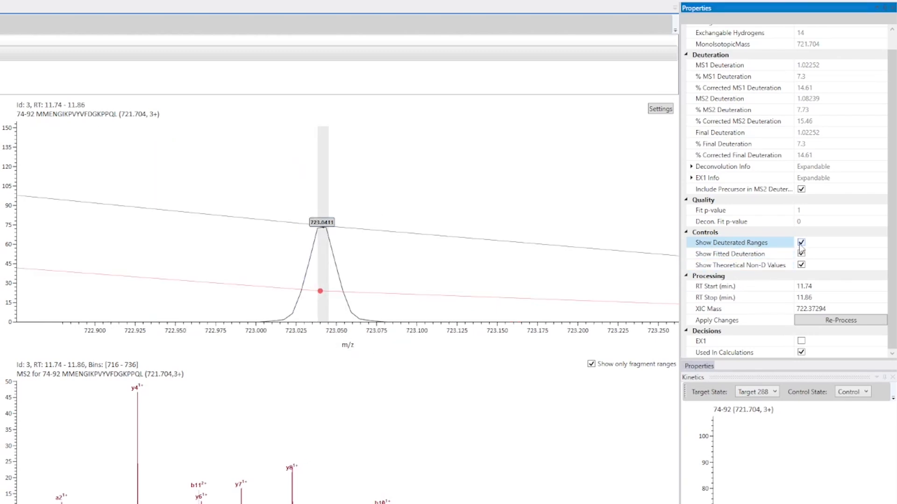
double_click(344, 341)
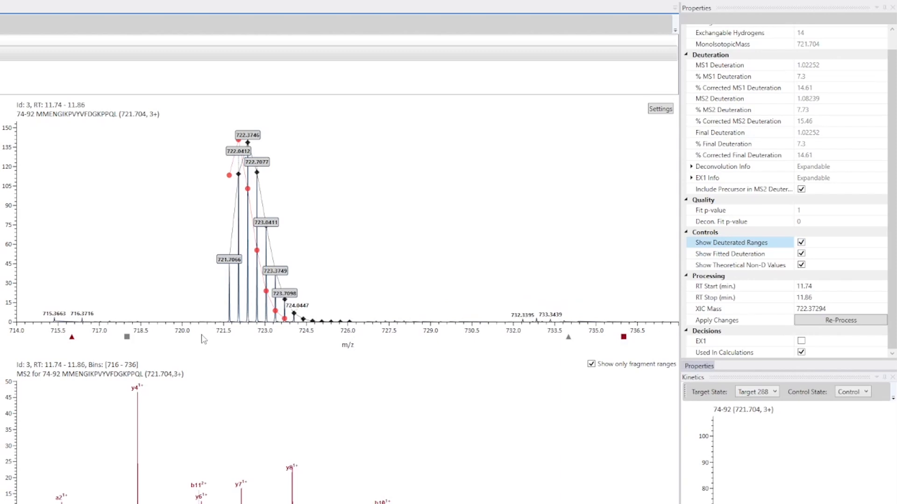
Focus on the MS1 isotope envelope of peptide 74-92 and compare it with the fitted deuteration hidden and shown
drag(203, 336, 387, 336)
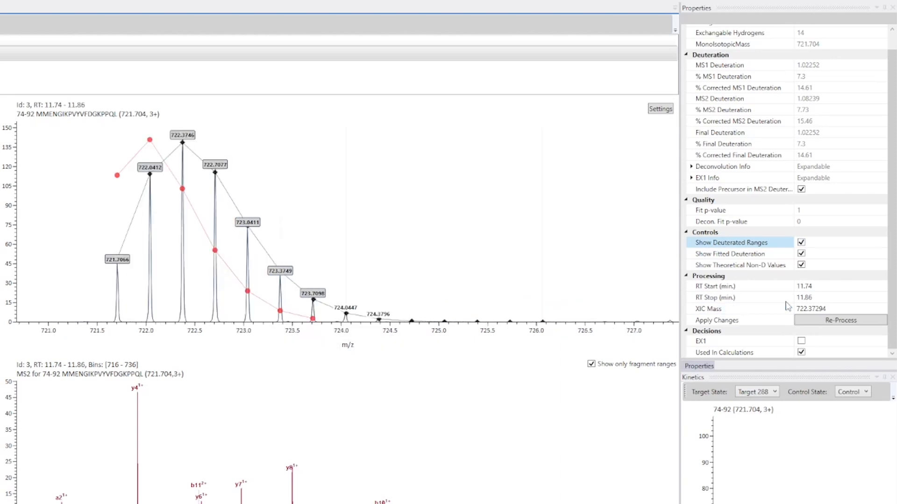
click(782, 256)
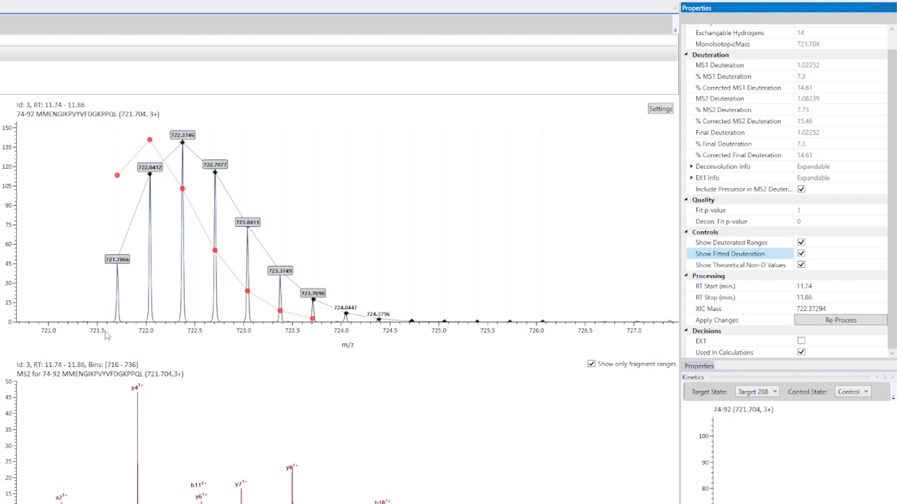
drag(70, 336, 476, 335)
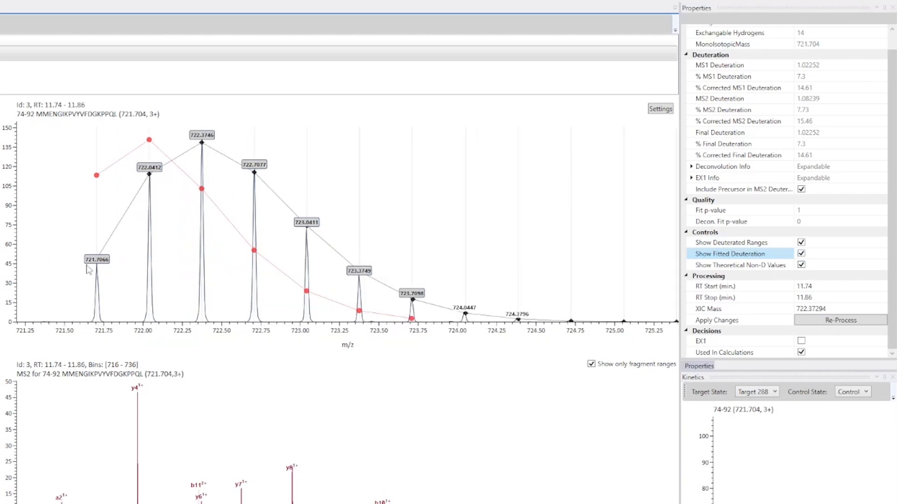
click(801, 253)
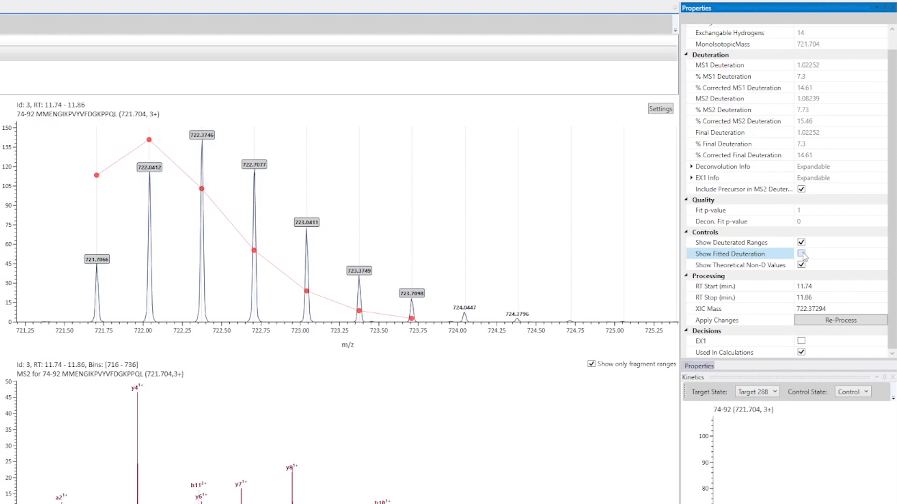
click(801, 254)
Compare the MS1 isotope envelope of peptide 74-92 with the theoretical non-D values hidden and shown
click(825, 265)
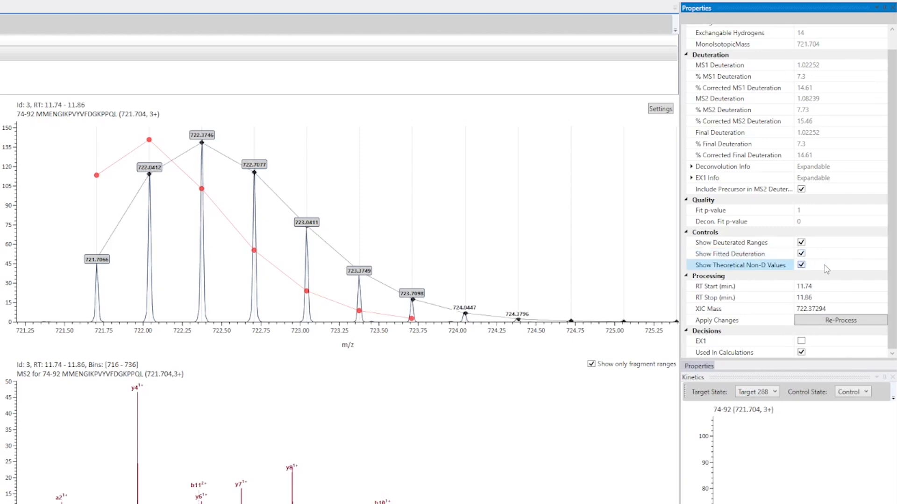
click(825, 266)
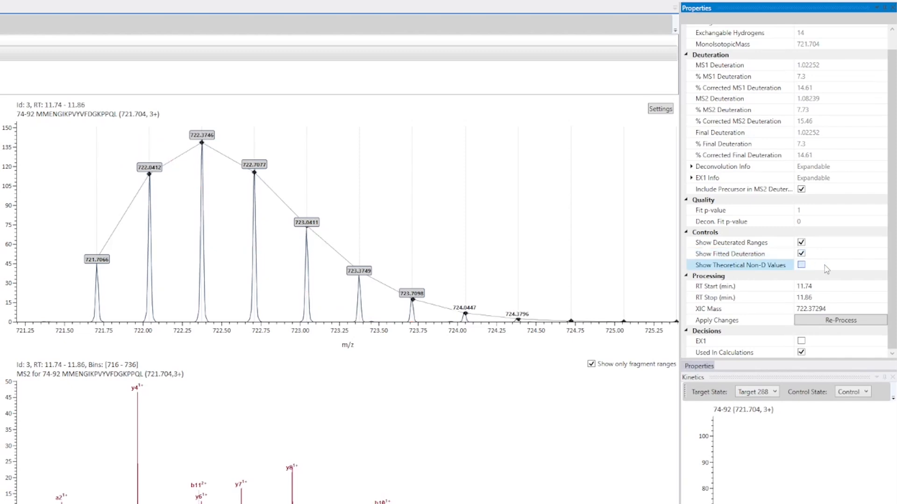
click(824, 265)
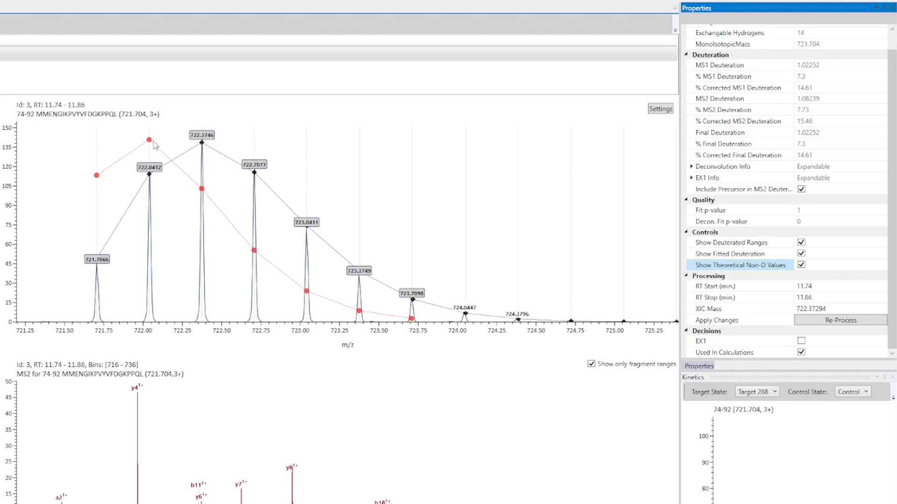
click(801, 265)
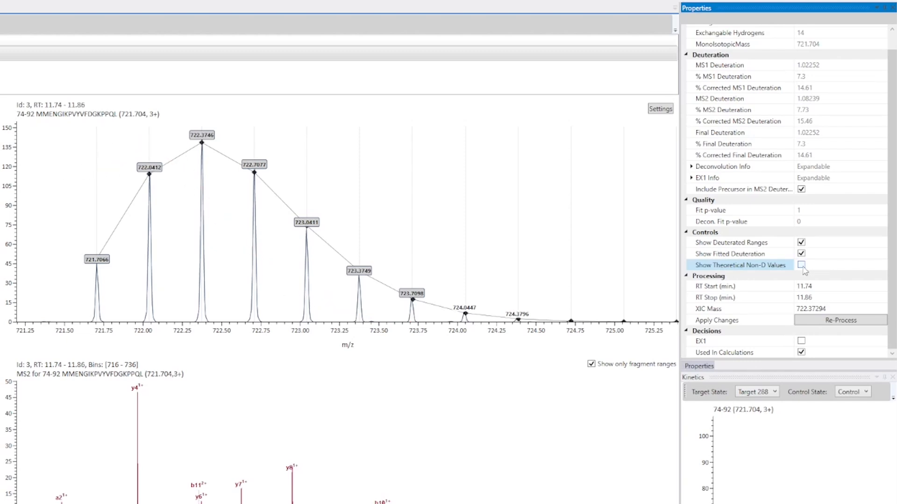
click(801, 266)
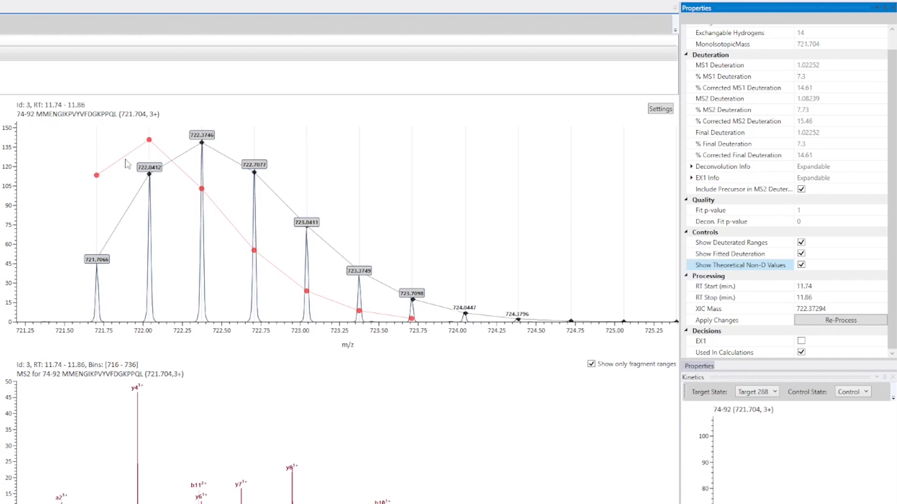
click(8, 234)
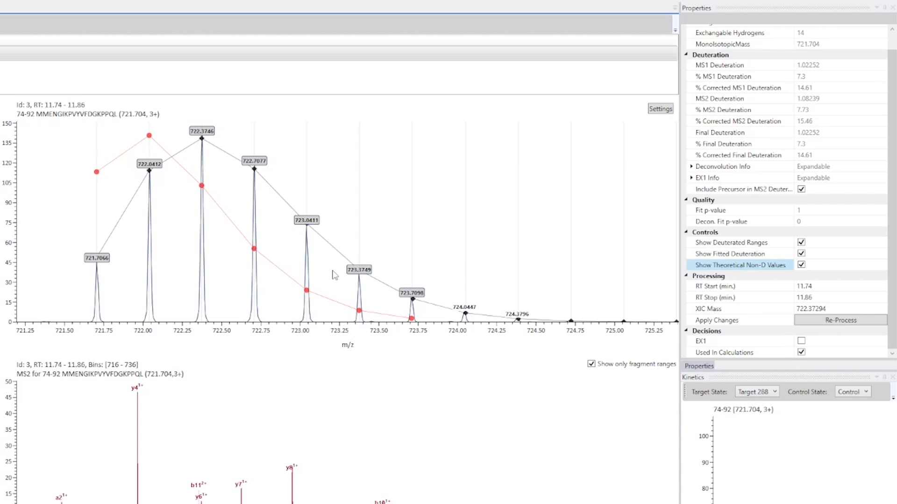
click(800, 265)
click(801, 266)
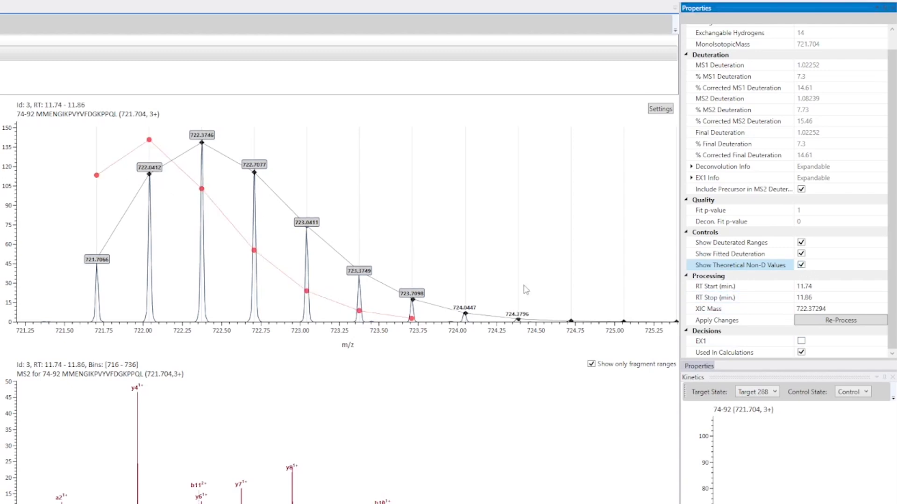
Re-process peptide 74-92 with an RT start of 11.64 min, and reselect its XIC retention window as 11.61–12.02 min
click(830, 286)
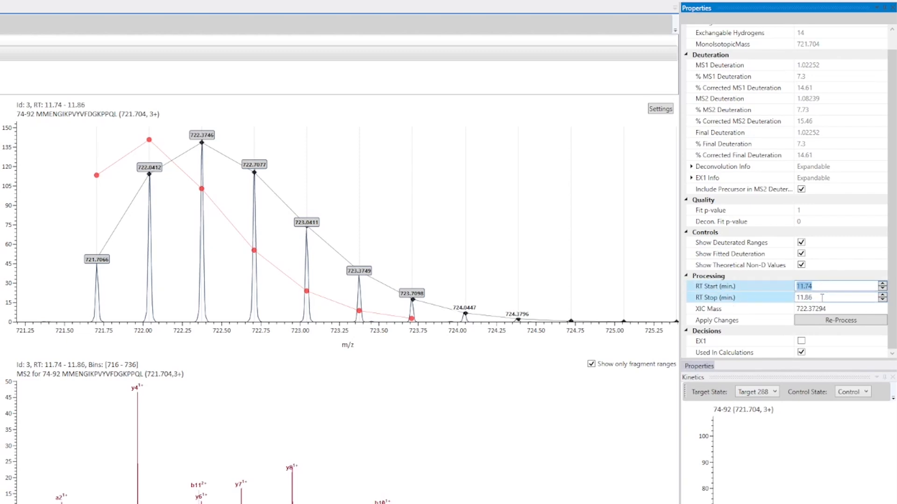
click(814, 285)
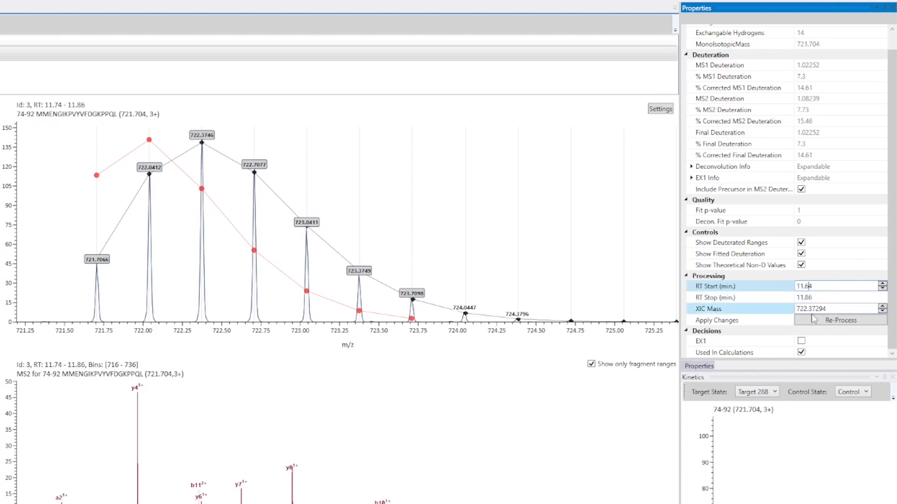
click(823, 324)
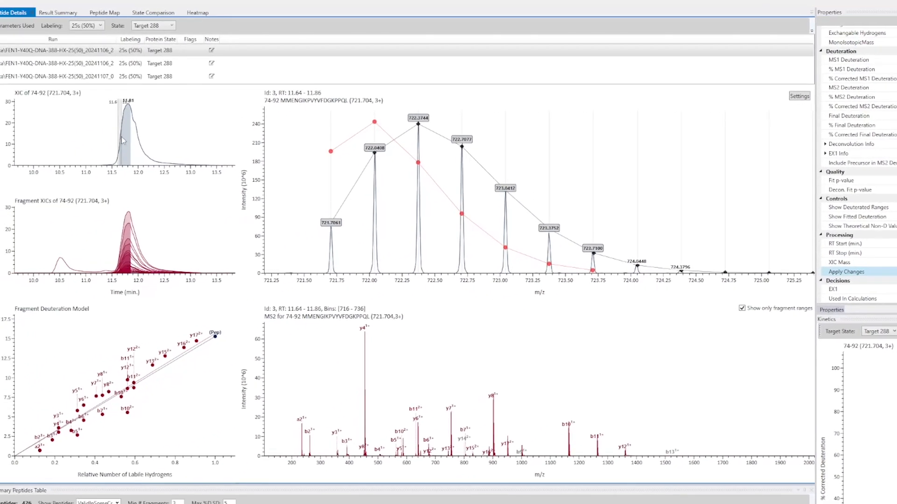
drag(122, 140, 140, 142)
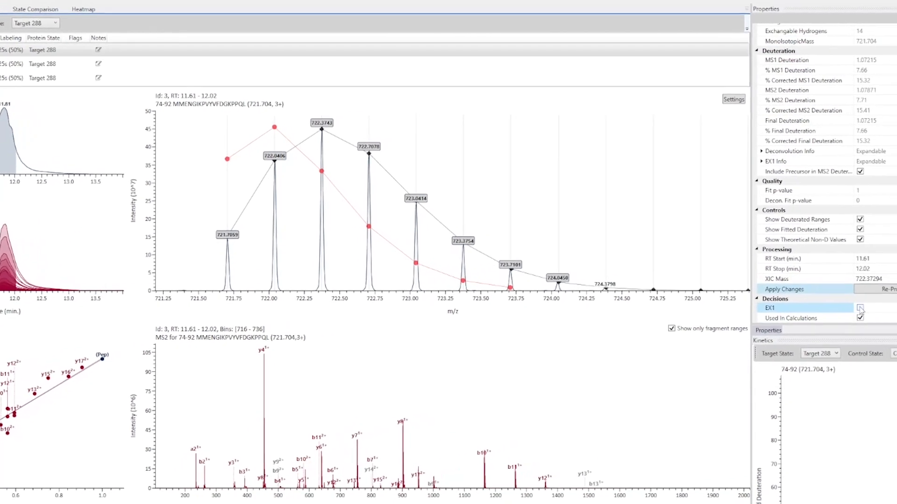
Flag peptide 74-92 as EX1 and clear the flag again, leaving the Used In Calculations decision selected
click(860, 308)
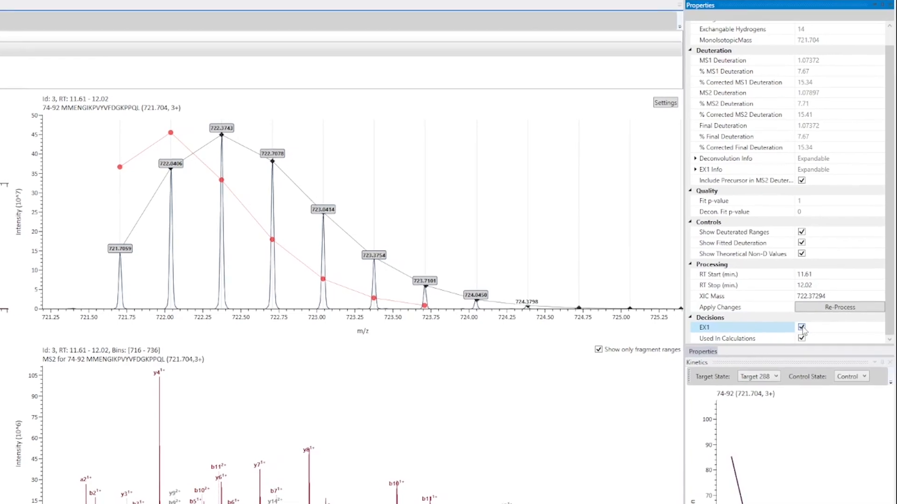
click(802, 328)
click(802, 328)
click(807, 328)
click(761, 340)
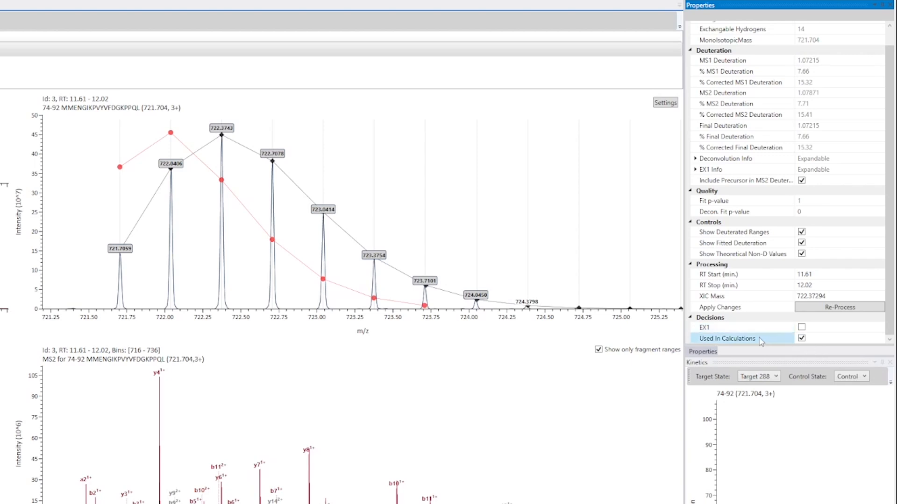